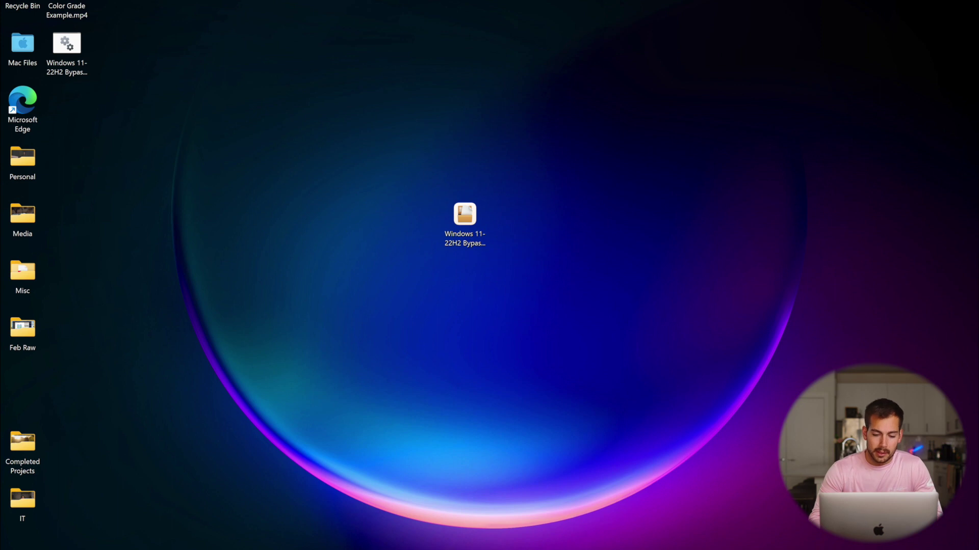
# Open Windows search, type 'device', and select the search text for replacement.
pyautogui.press('super+x')
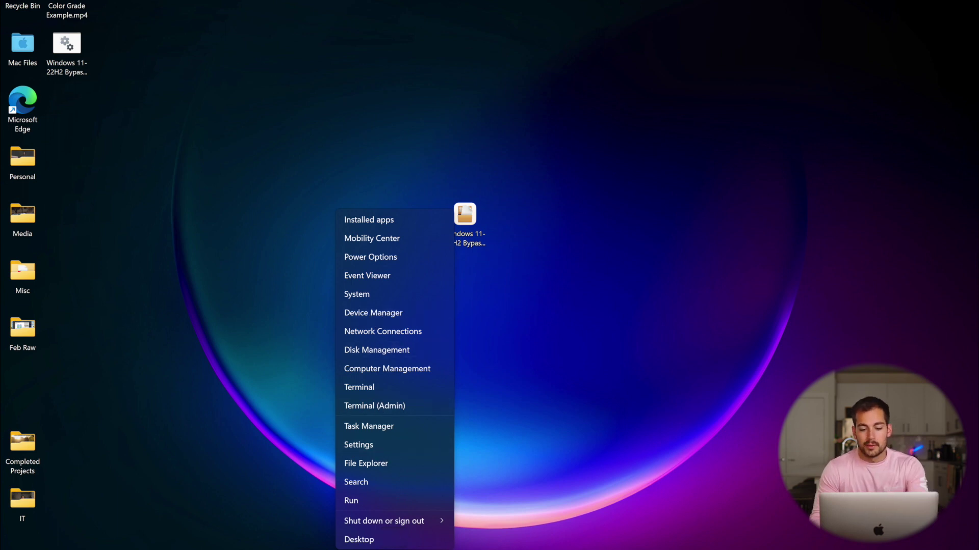
pyautogui.click(376, 313)
pyautogui.press('super+s')
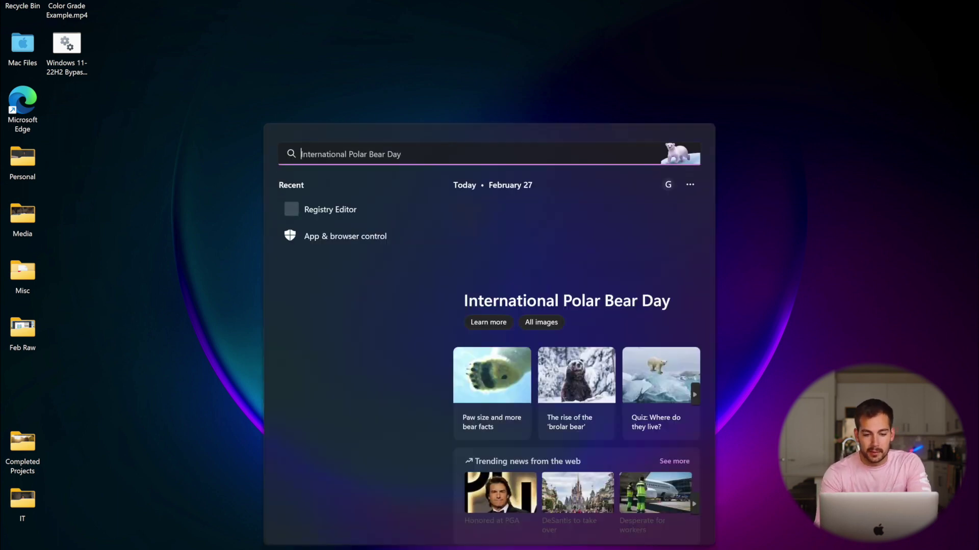
pyautogui.write('device')
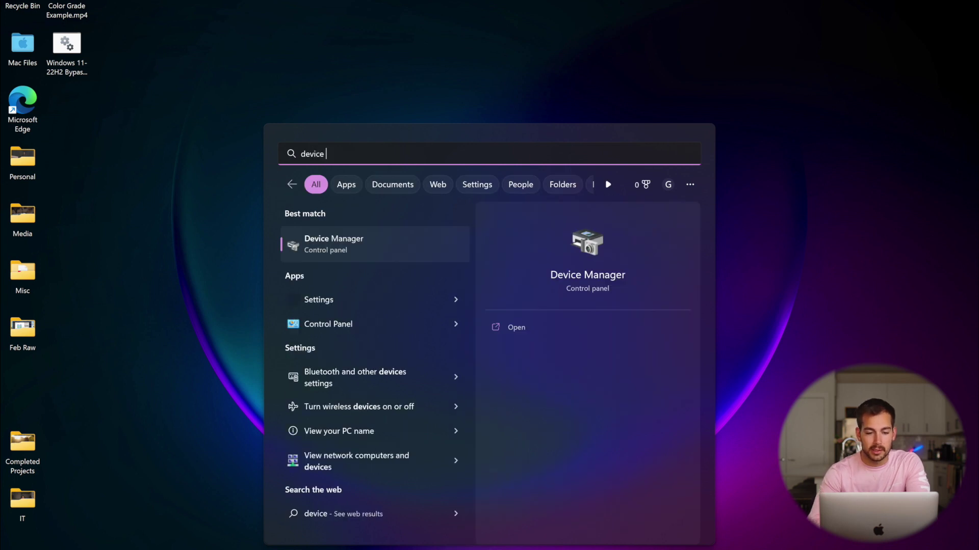
pyautogui.doubleClick(329, 153)
# Launch Control Panel by searching 'control' and move its window to the right.
pyautogui.write('control')
pyautogui.click(322, 249)
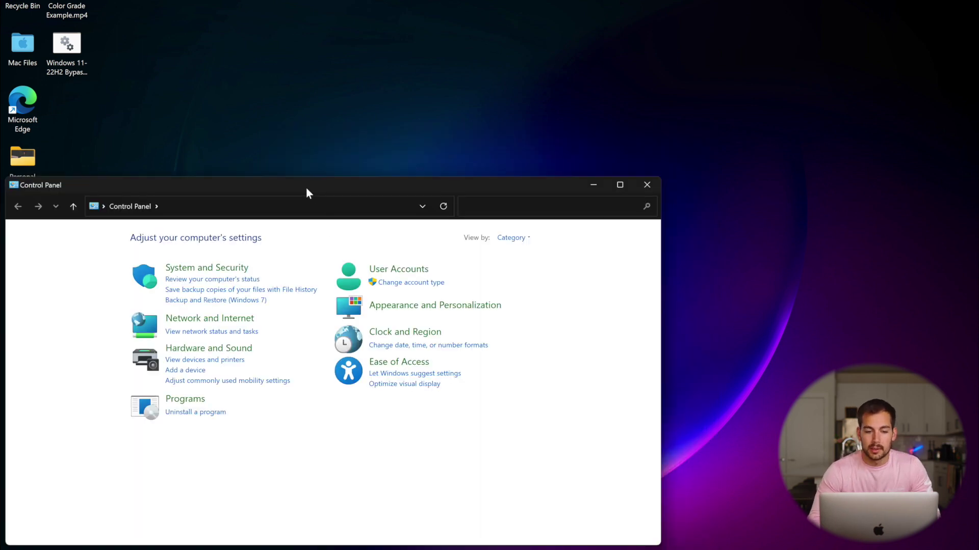
pyautogui.moveTo(306, 188); pyautogui.dragTo(490, 74)
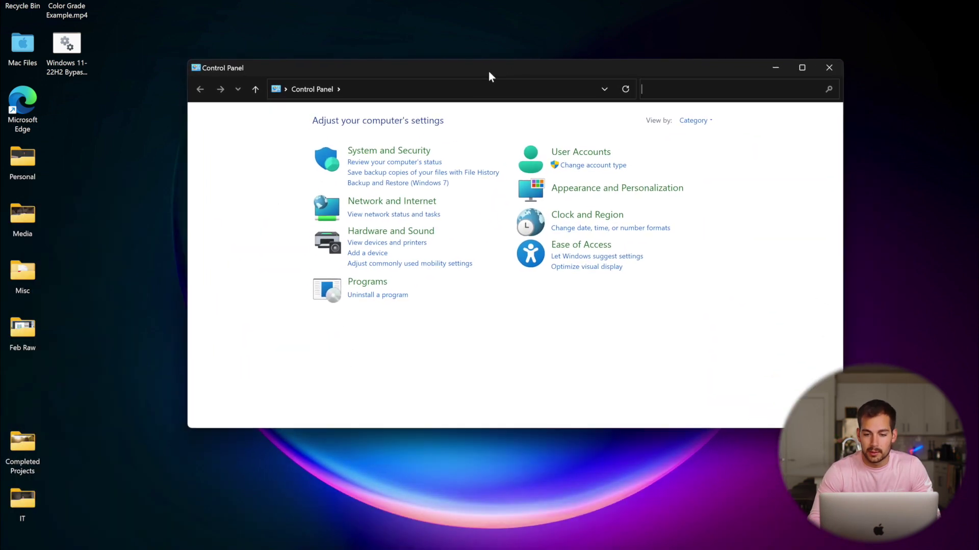
# Switch Control Panel's View by to Large icons and open Device Manager.
pyautogui.click(694, 122)
pyautogui.click(710, 150)
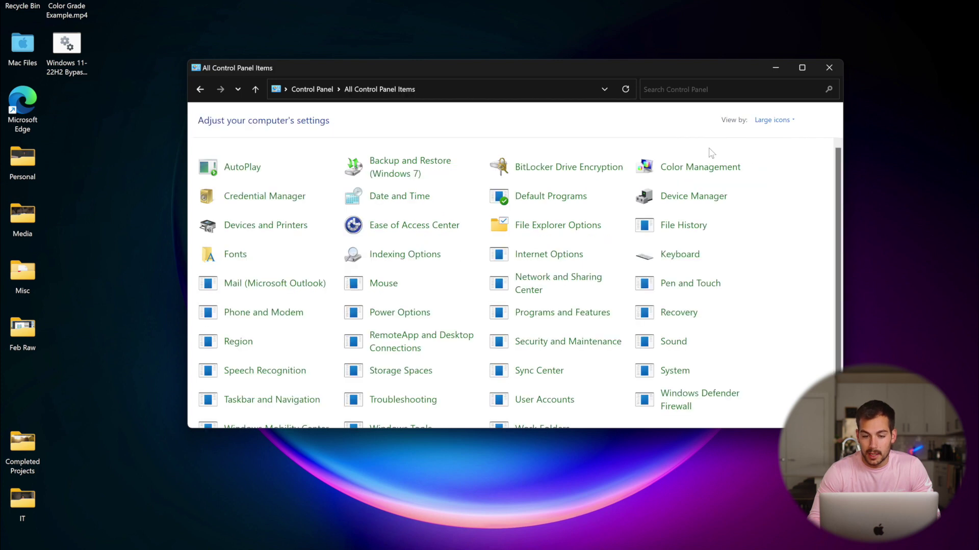
pyautogui.click(678, 198)
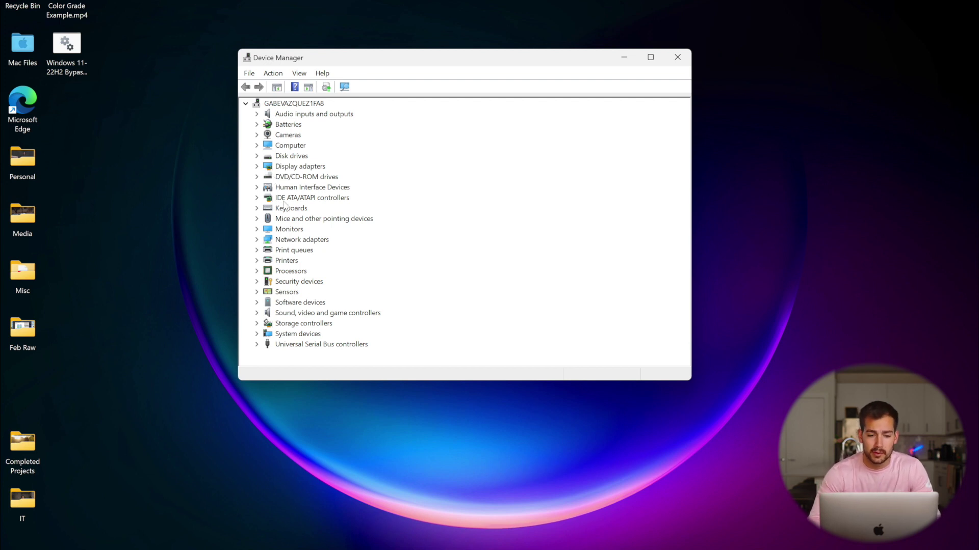
# Expand Display adapters, Keyboards, Printers and Universal Serial Bus controllers in the device tree.
pyautogui.click(257, 167)
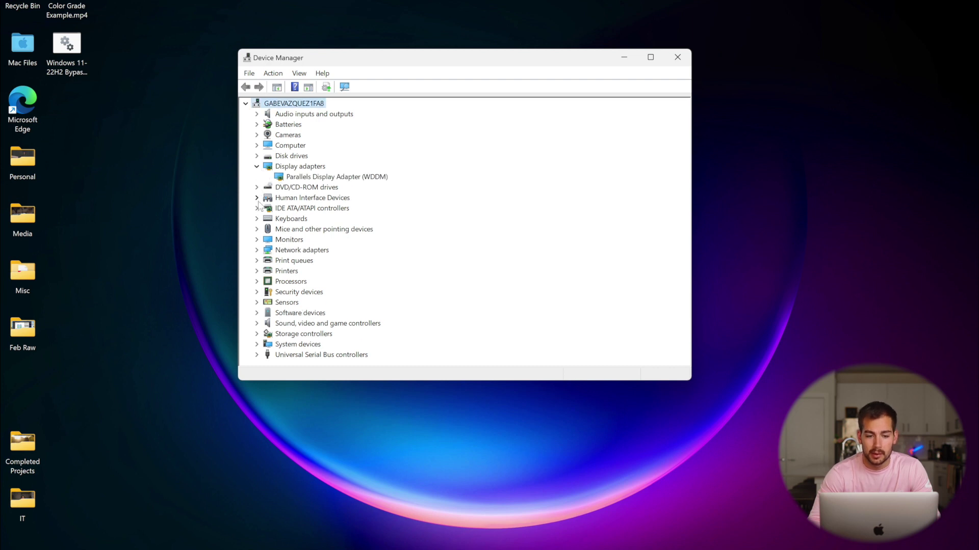
pyautogui.click(257, 219)
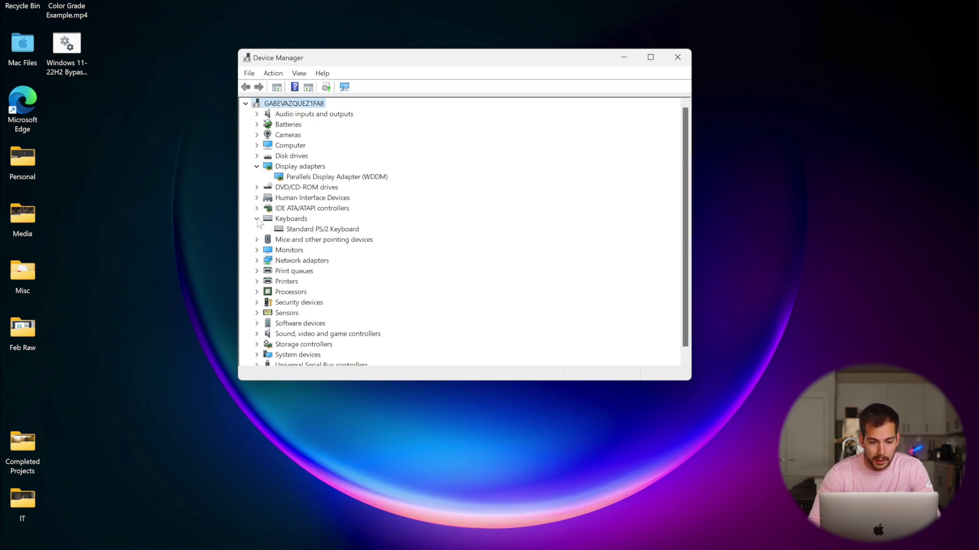
pyautogui.click(257, 281)
pyautogui.scroll(-3, 330, 303)
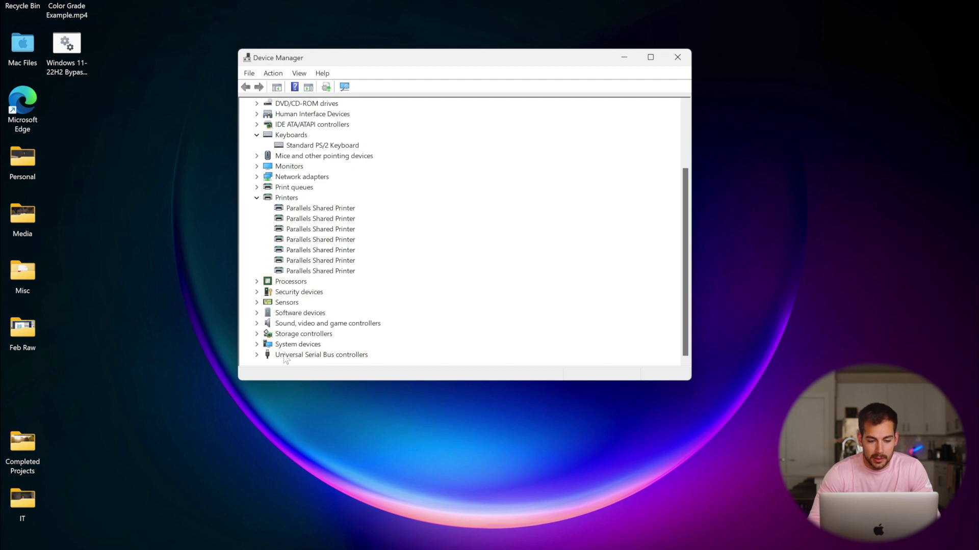
pyautogui.click(256, 356)
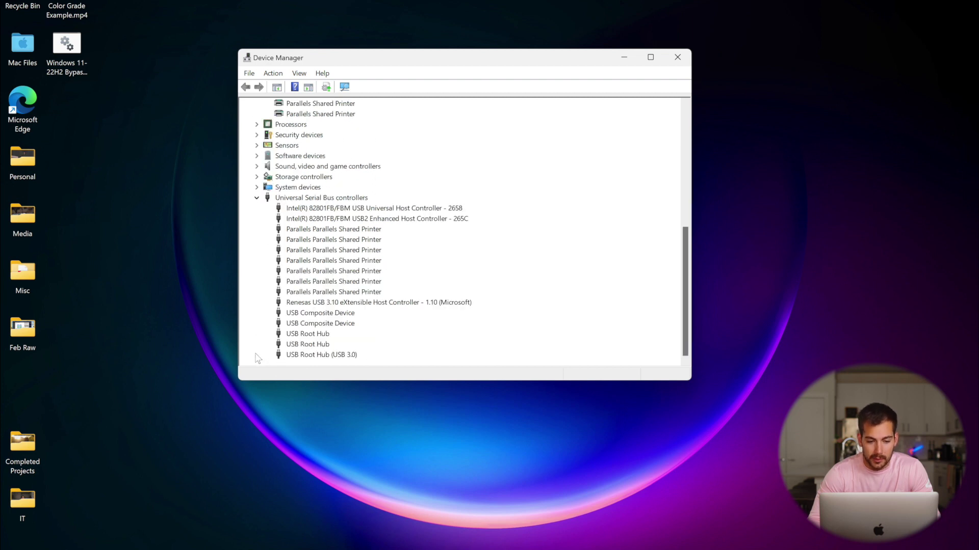
# Update the Intel 82801FB/FBM USB Universal Host Controller - 2658 driver via automatic search.
pyautogui.rightClick(353, 209)
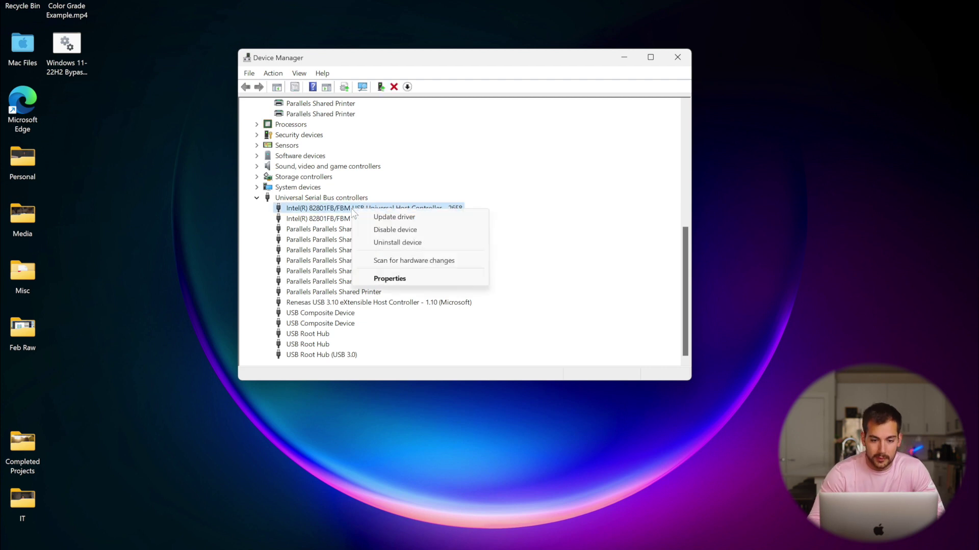
pyautogui.click(386, 217)
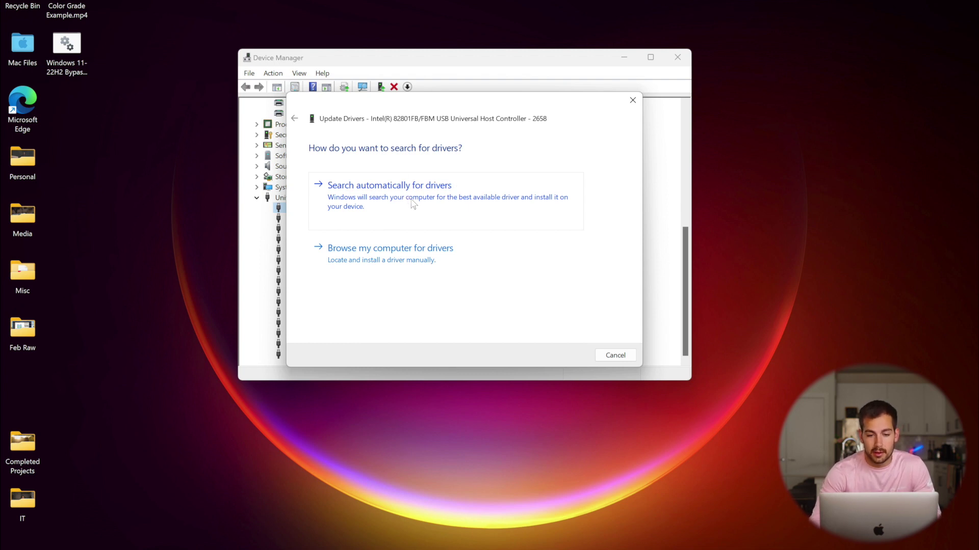
pyautogui.click(418, 193)
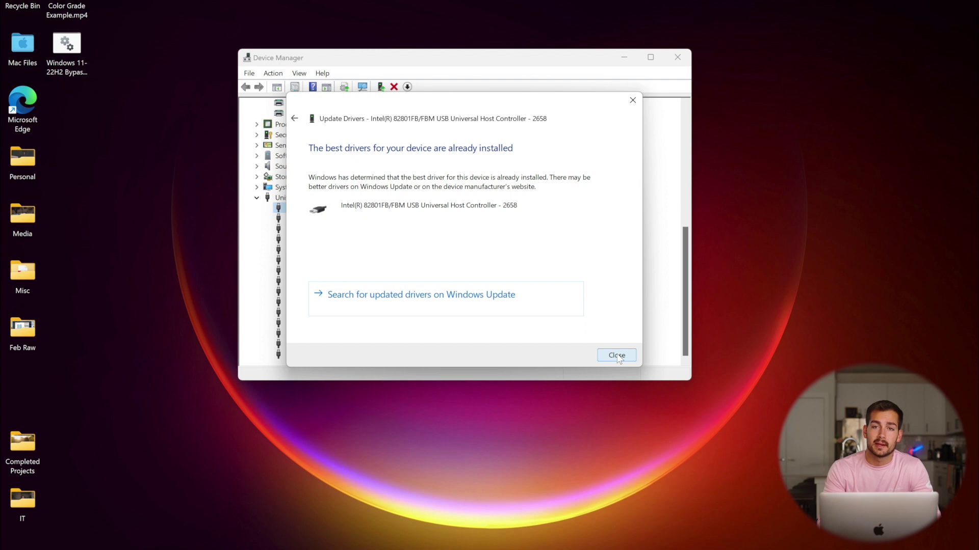
pyautogui.click(617, 356)
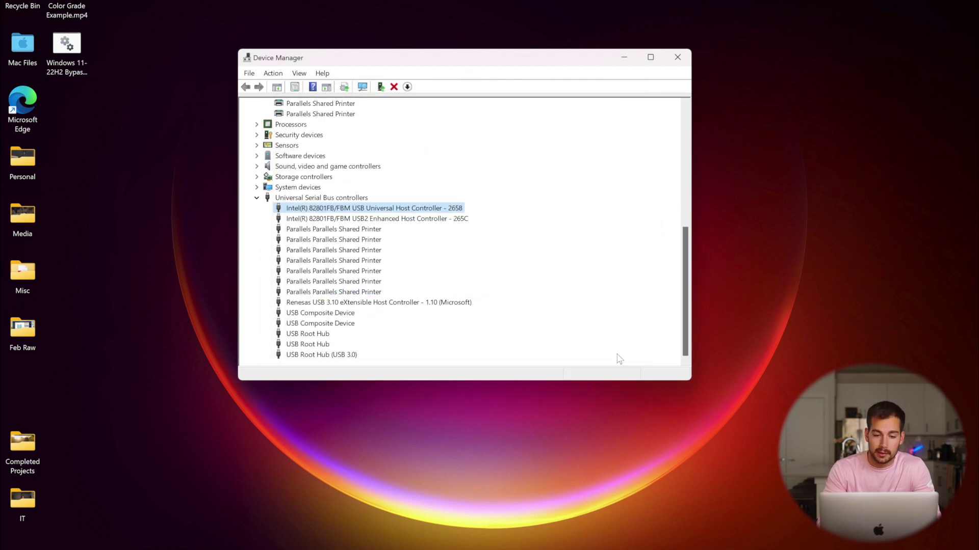
pyautogui.rightClick(396, 209)
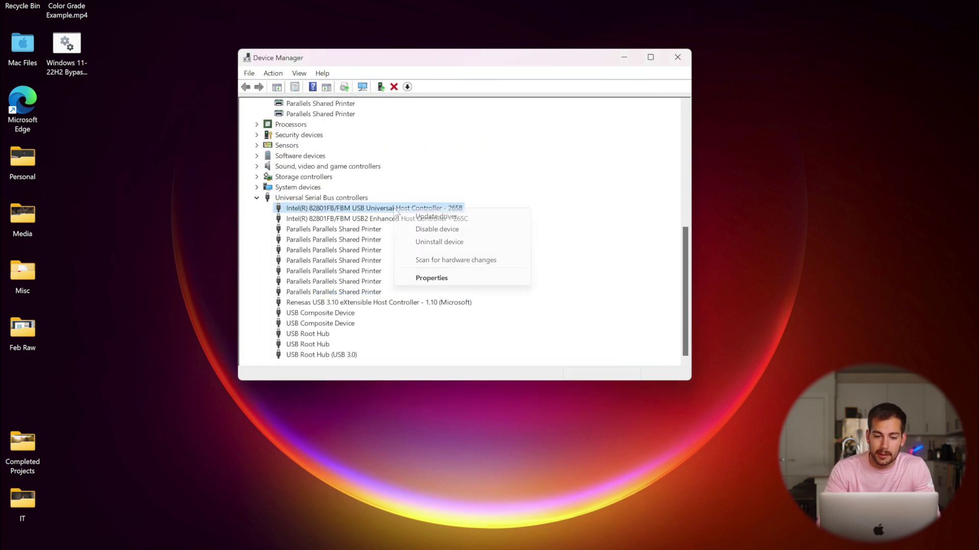
pyautogui.click(436, 217)
pyautogui.click(399, 254)
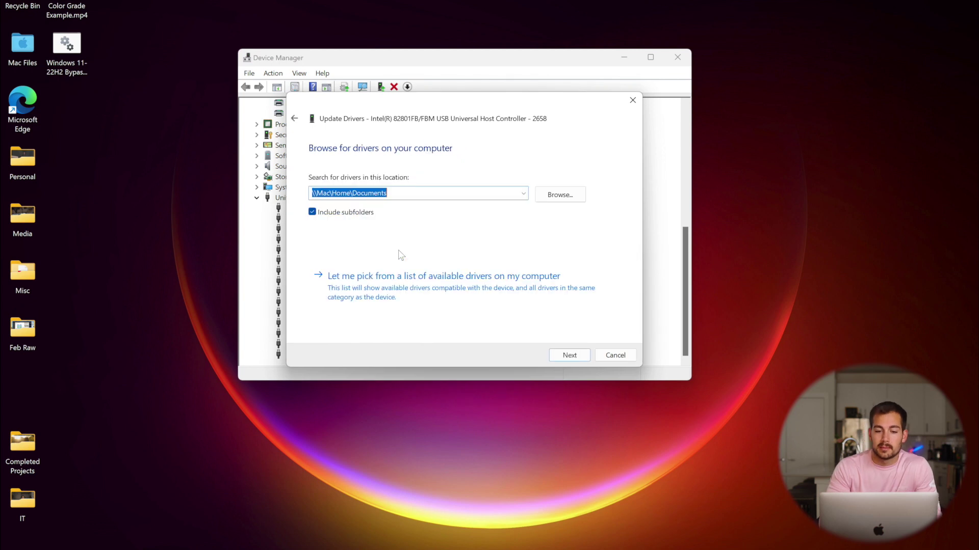
pyautogui.click(560, 193)
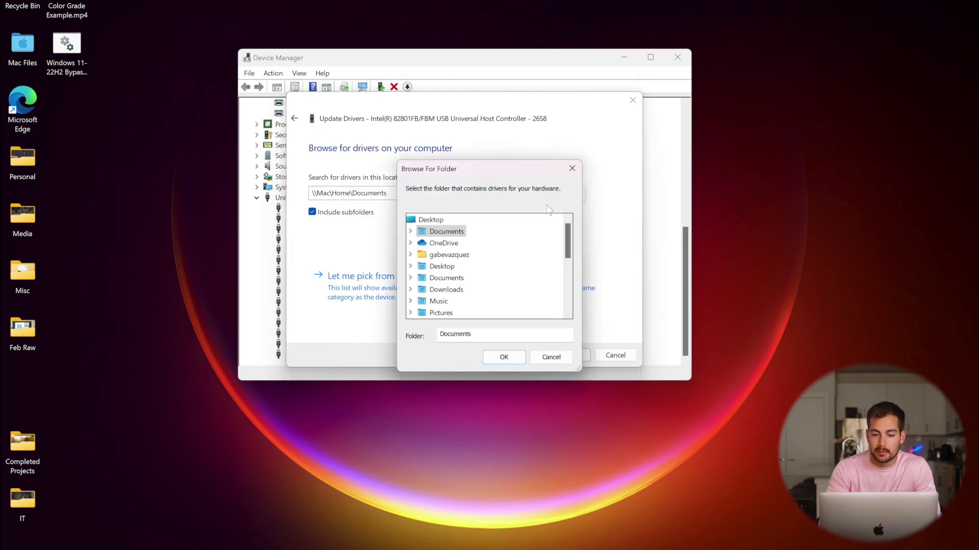
pyautogui.click(410, 290)
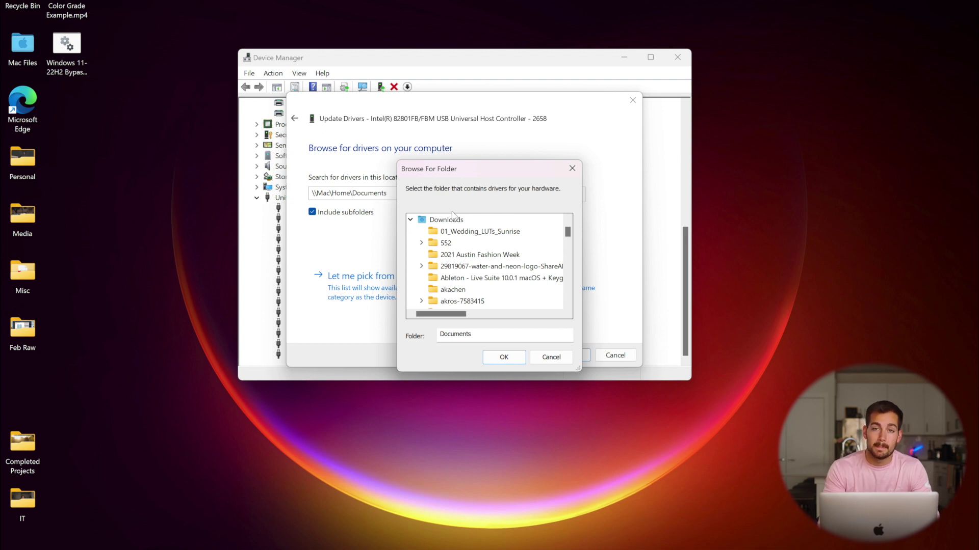
pyautogui.press('Return')
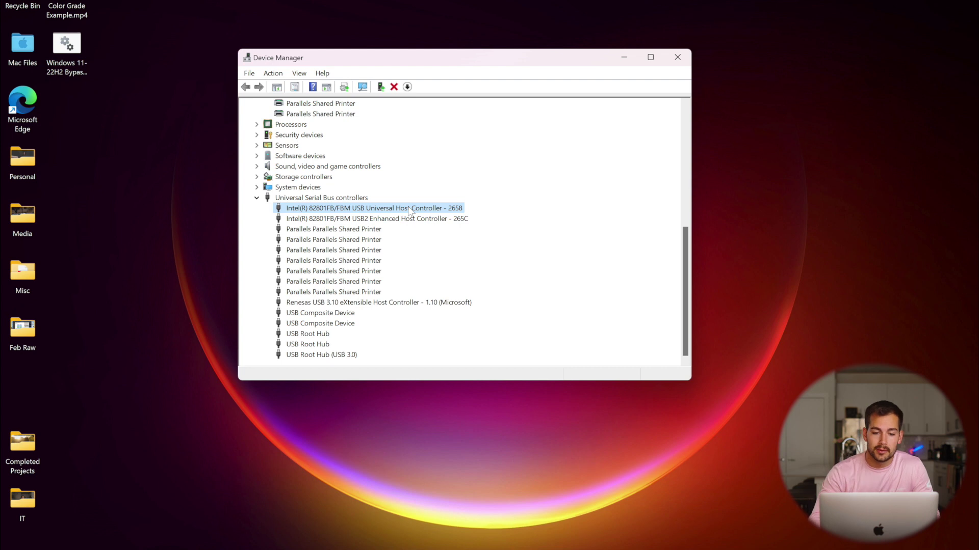
# Open the Intel USB host controller's Properties on the Driver tab.
pyautogui.rightClick(409, 210)
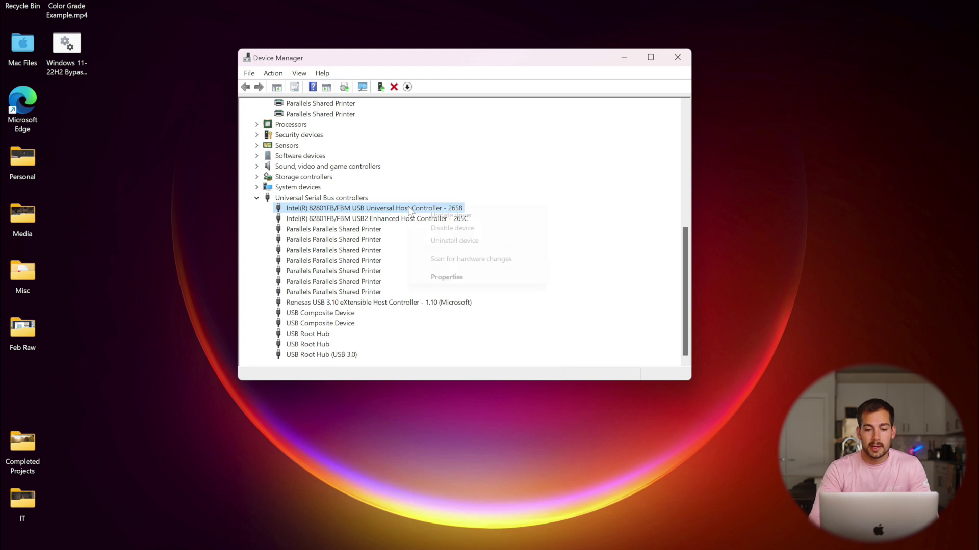
pyautogui.click(453, 279)
pyautogui.click(395, 113)
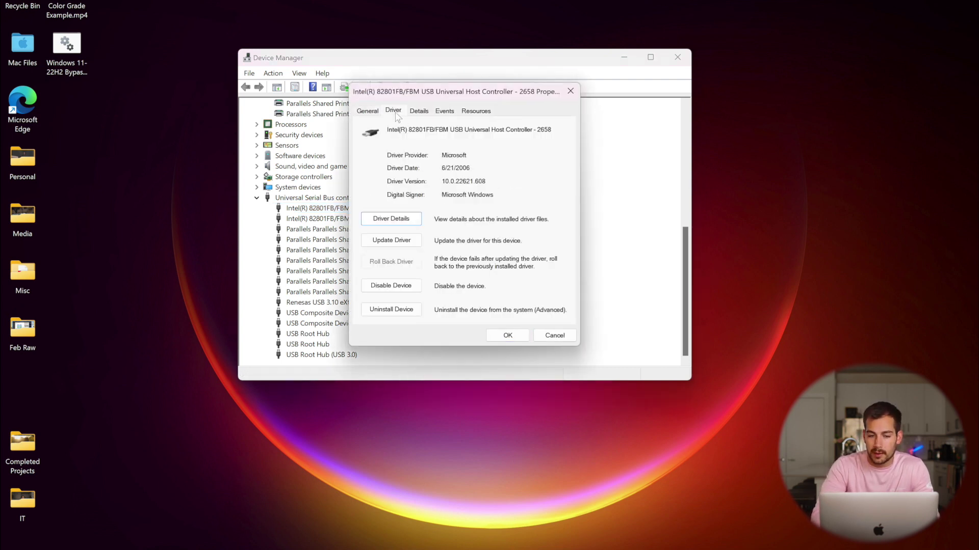
# Highlight the driver date 6/21/2006 and version 10.0.22621.608.
pyautogui.moveTo(442, 168); pyautogui.dragTo(506, 167)
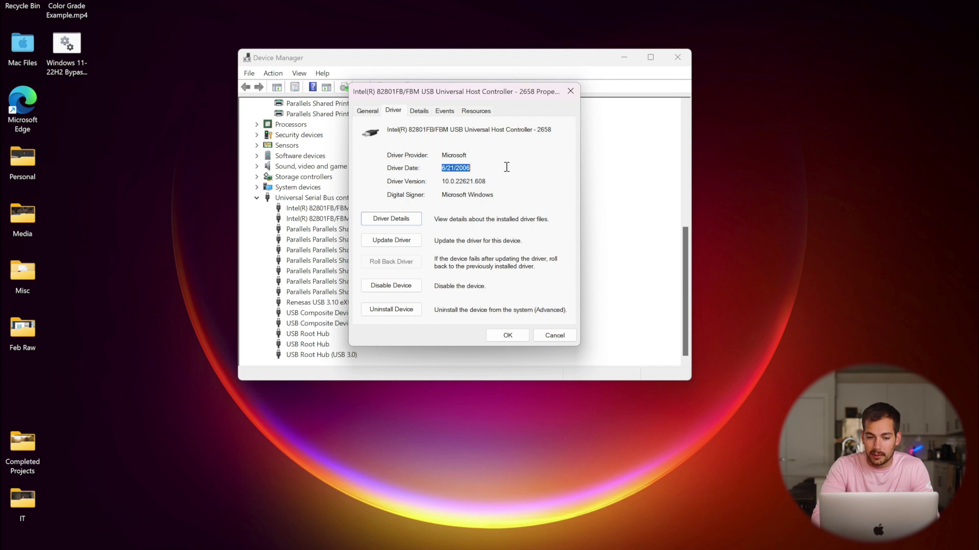
pyautogui.click(451, 171)
pyautogui.moveTo(443, 169); pyautogui.dragTo(504, 180)
pyautogui.click(485, 168)
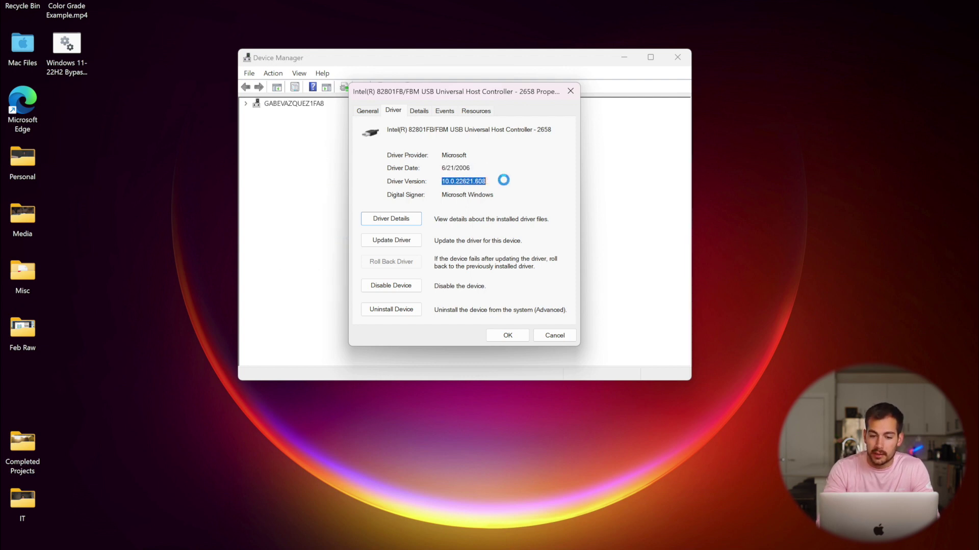